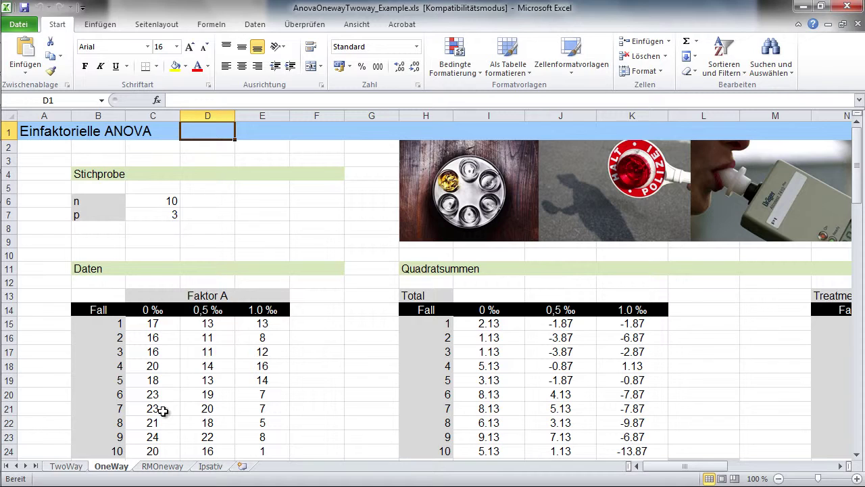
# - Examine the Quadratsummen tables on the OneWay sheet for Total, Treatment A and Fehler
pyautogui.press('Down')
pyautogui.press('Down')
pyautogui.press('Down')
pyautogui.press('Down')
pyautogui.press('Down')
pyautogui.press('Down')
pyautogui.press('Down')
pyautogui.press('Down')
pyautogui.press('Down')
pyautogui.press('Down')
pyautogui.press('Down')
pyautogui.press('Down')
pyautogui.press('Right')
pyautogui.press('Right')
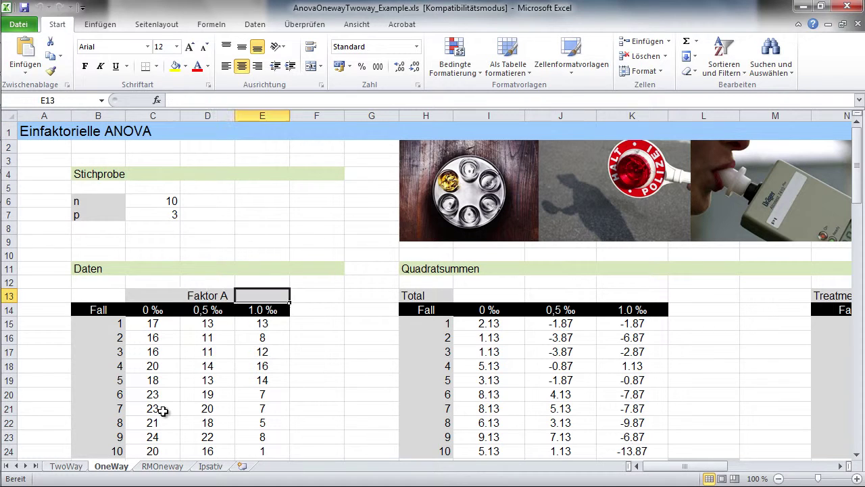
pyautogui.press('Right')
pyautogui.press('Right')
pyautogui.press('Right')
pyautogui.press('Right')
pyautogui.press('Right')
pyautogui.press('Right')
pyautogui.press('Right')
pyautogui.press('Right')
pyautogui.press('Right')
pyautogui.press('Right')
pyautogui.press('Right')
pyautogui.press('Right')
pyautogui.press('Right')
pyautogui.press('Right')
pyautogui.press('Right')
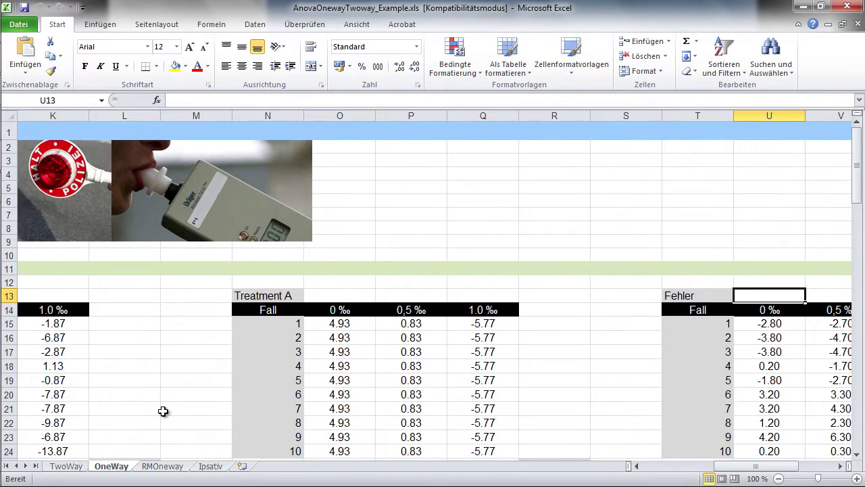
pyautogui.press('Right')
pyautogui.press('Right')
pyautogui.press('Right')
pyautogui.press('Right')
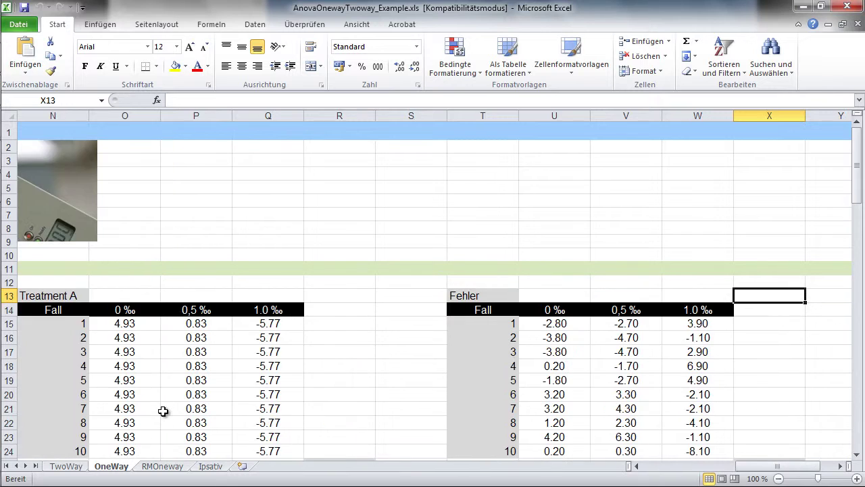
# - Examine the sums of squares beneath the Treatment A and Fehler tables
pyautogui.press('Down')
pyautogui.press('Down')
pyautogui.press('Down')
pyautogui.press('Down')
pyautogui.press('Down')
pyautogui.press('Down')
pyautogui.press('Down')
pyautogui.press('Down')
pyautogui.press('Down')
pyautogui.press('Down')
pyautogui.press('Down')
pyautogui.press('Down')
pyautogui.press('Down')
pyautogui.press('Down')
pyautogui.press('Down')
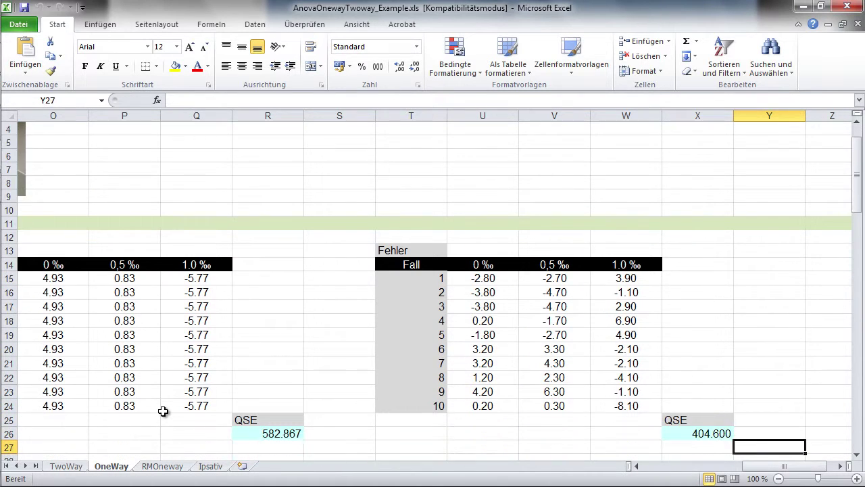
# - Return to the raw data on the OneWay sheet and examine the Means of A1, A2 and A3 beneath it
pyautogui.press('Left')
pyautogui.press('Left')
pyautogui.press('Left')
pyautogui.press('Left')
pyautogui.press('Left')
pyautogui.press('Left')
pyautogui.press('Left')
pyautogui.press('Left')
pyautogui.press('Left')
pyautogui.press('Left')
pyautogui.press('Left')
pyautogui.press('Left')
pyautogui.press('Left')
pyautogui.press('Left')
pyautogui.press('Left')
pyautogui.press('Left')
pyautogui.press('Left')
pyautogui.press('Left')
pyautogui.press('Left')
pyautogui.press('Left')
pyautogui.press('Down')
pyautogui.press('Down')
pyautogui.press('Down')
pyautogui.press('Down')
pyautogui.press('Down')
pyautogui.press('Down')
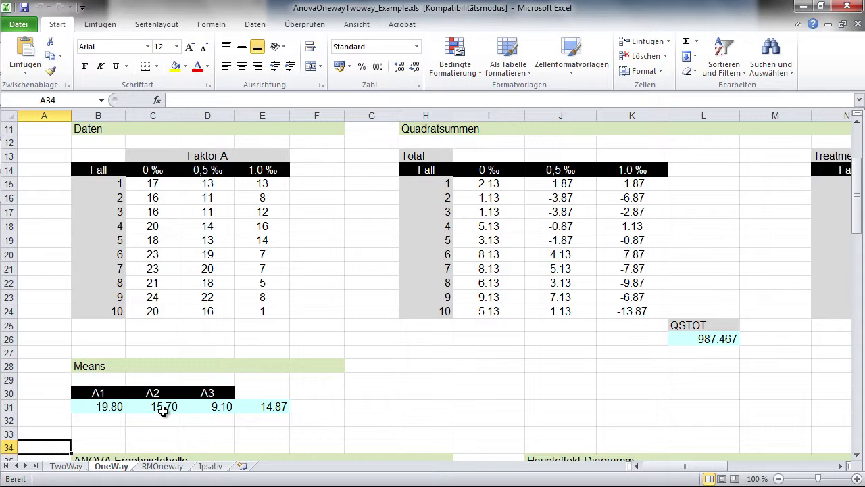
# - Examine the ANOVA Ergebnistabelle on the OneWay sheet with its QS, df, Var, F and Prob values
pyautogui.press('Down')
pyautogui.press('Down')
pyautogui.press('Down')
pyautogui.press('Down')
pyautogui.press('Down')
pyautogui.press('Down')
pyautogui.press('Down')
pyautogui.press('Down')
pyautogui.press('Down')
pyautogui.press('Down')
pyautogui.press('Down')
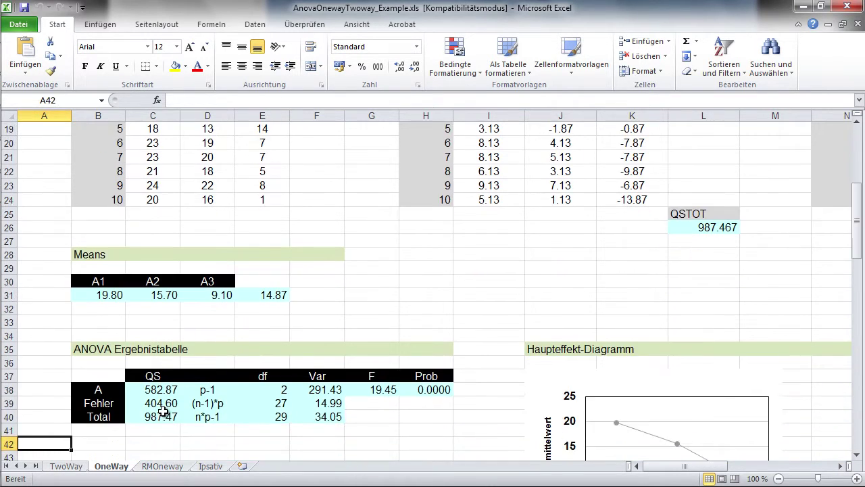
pyautogui.press('Down')
pyautogui.press('Down')
pyautogui.press('Down')
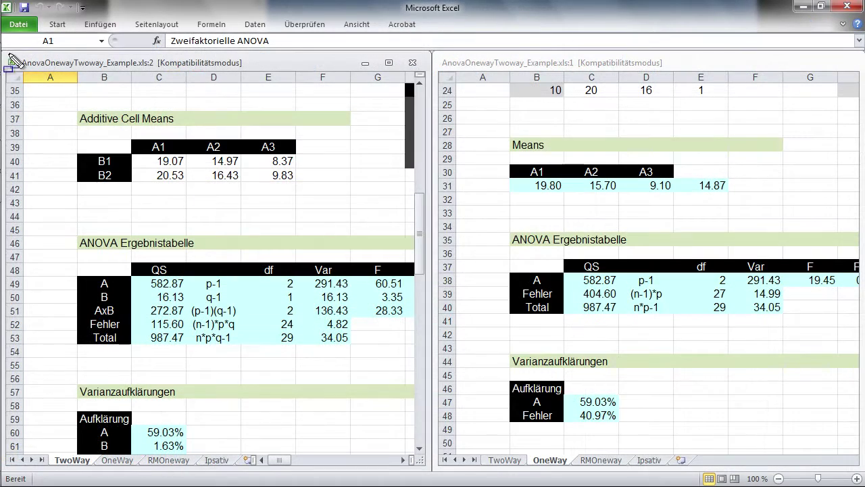
# - Frame the TwoWay and OneWay windows in blue and circle the QS values for Total, A and Fehler in both ANOVA tables
pyautogui.moveTo(13, 64); pyautogui.dragTo(426, 468)
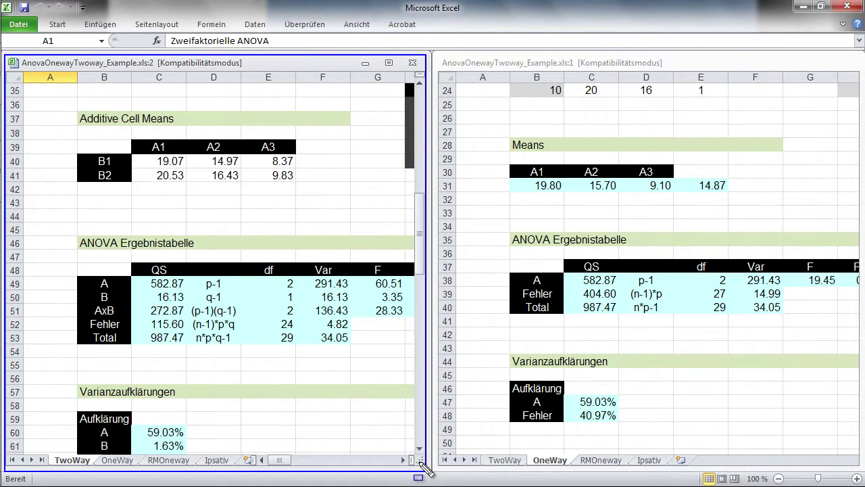
pyautogui.moveTo(436, 60); pyautogui.dragTo(846, 464)
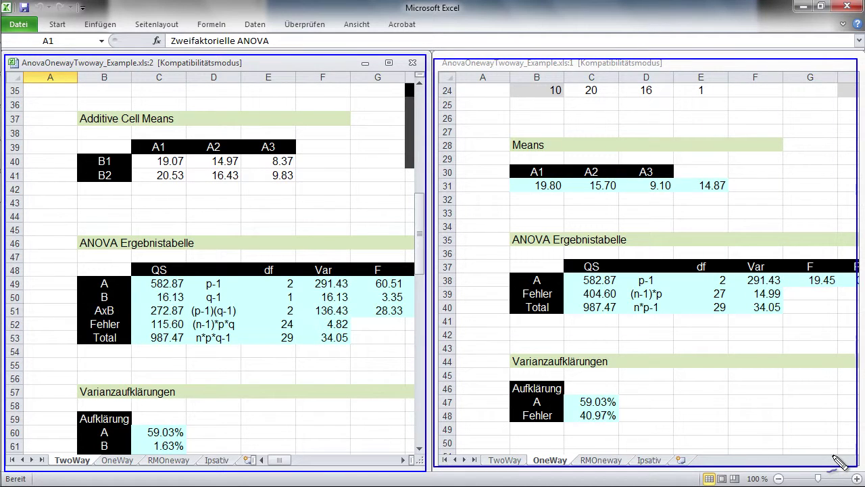
pyautogui.moveTo(182, 333)
pyautogui.mouseDown()
pyautogui.moveTo(150, 349)
pyautogui.moveTo(195, 350)
pyautogui.mouseUp()
pyautogui.moveTo(603, 305)
pyautogui.mouseDown()
pyautogui.moveTo(589, 325)
pyautogui.moveTo(580, 305)
pyautogui.mouseUp()
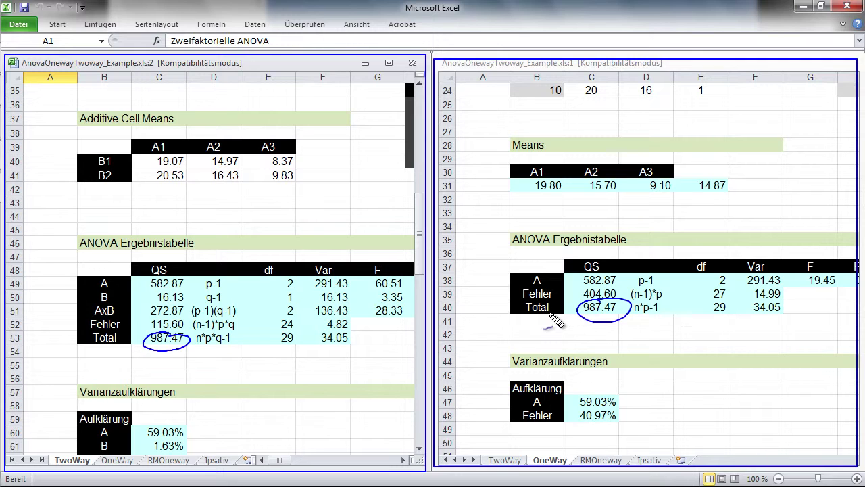
pyautogui.moveTo(169, 276)
pyautogui.mouseDown()
pyautogui.moveTo(157, 292)
pyautogui.moveTo(191, 281)
pyautogui.mouseUp()
pyautogui.moveTo(615, 276)
pyautogui.mouseDown()
pyautogui.moveTo(618, 289)
pyautogui.moveTo(571, 271)
pyautogui.mouseUp()
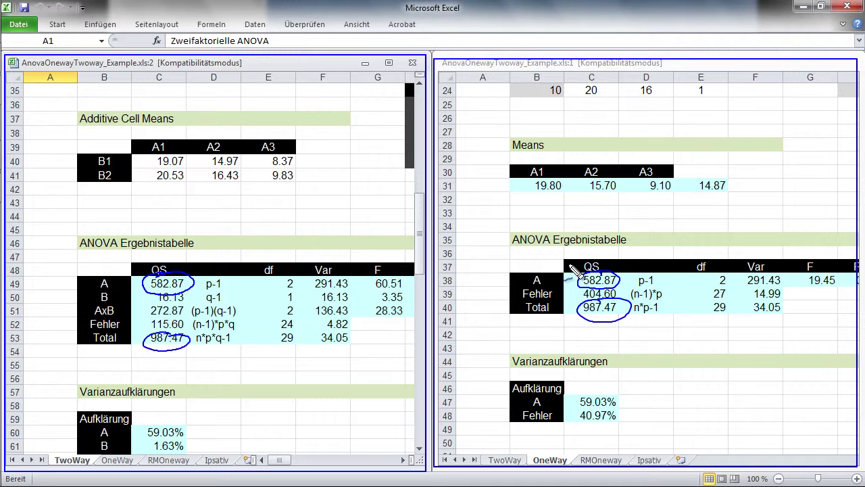
pyautogui.moveTo(181, 317)
pyautogui.mouseDown()
pyautogui.moveTo(146, 323)
pyautogui.moveTo(165, 335)
pyautogui.moveTo(182, 317)
pyautogui.mouseUp()
pyautogui.moveTo(582, 289)
pyautogui.mouseDown()
pyautogui.moveTo(578, 300)
pyautogui.moveTo(612, 305)
pyautogui.moveTo(629, 286)
pyautogui.mouseUp()
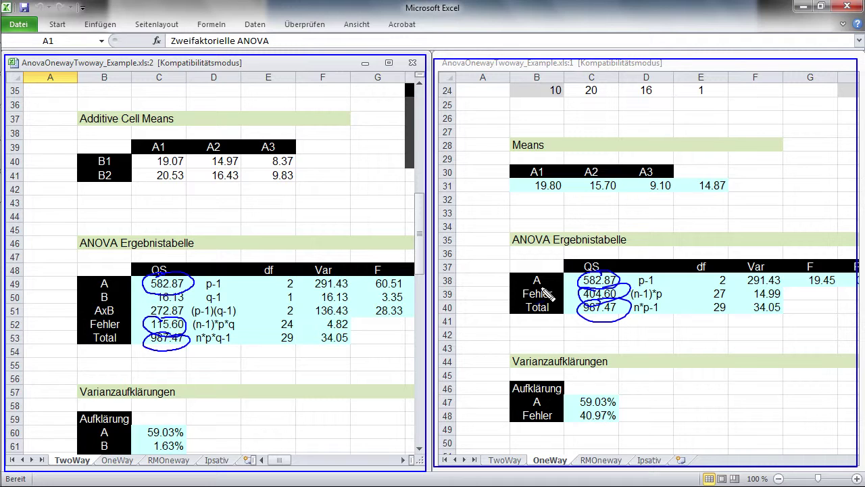
# - Mark the one-way Fehler QS and the two-way B, AxB and Fehler QS in red, and link them with a green brace and arrow
pyautogui.press('r')
pyautogui.moveTo(690, 220)
pyautogui.mouseDown()
pyautogui.moveTo(639, 286)
pyautogui.moveTo(663, 278)
pyautogui.mouseUp()
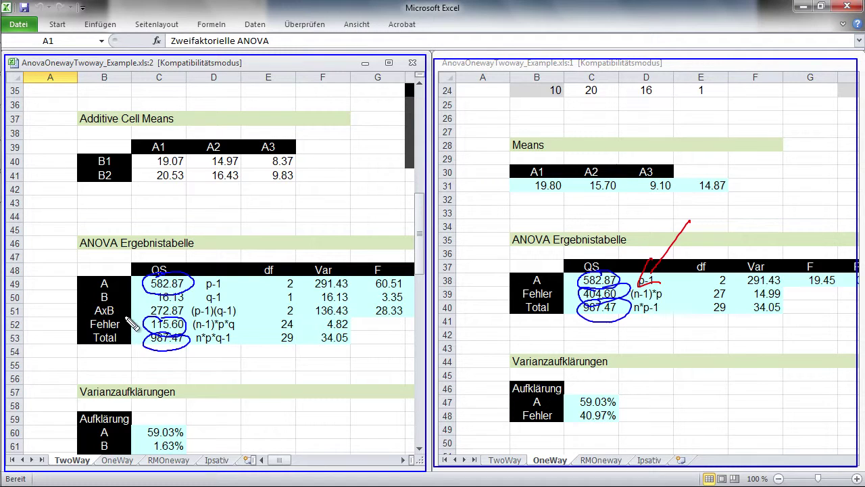
pyautogui.moveTo(173, 295)
pyautogui.mouseDown()
pyautogui.moveTo(139, 323)
pyautogui.moveTo(177, 348)
pyautogui.moveTo(196, 296)
pyautogui.moveTo(147, 284)
pyautogui.mouseUp()
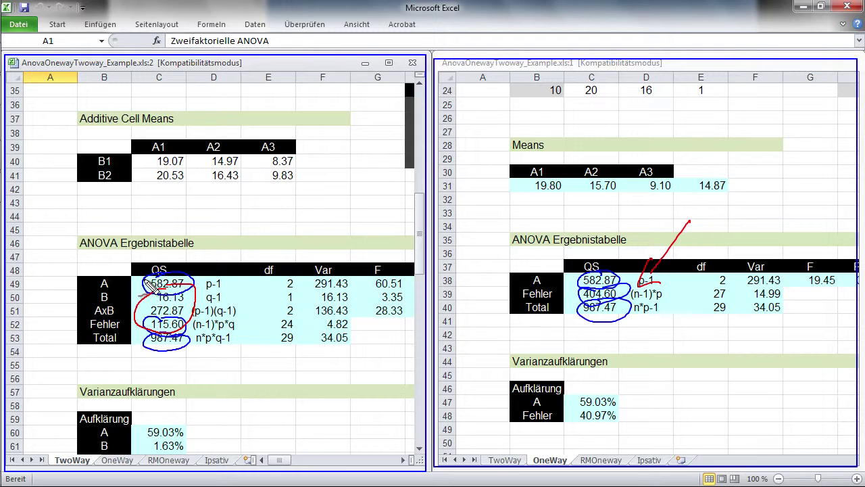
pyautogui.moveTo(202, 290)
pyautogui.mouseDown()
pyautogui.moveTo(205, 318)
pyautogui.moveTo(546, 307)
pyautogui.mouseUp()
pyautogui.moveTo(505, 343); pyautogui.dragTo(512, 340)
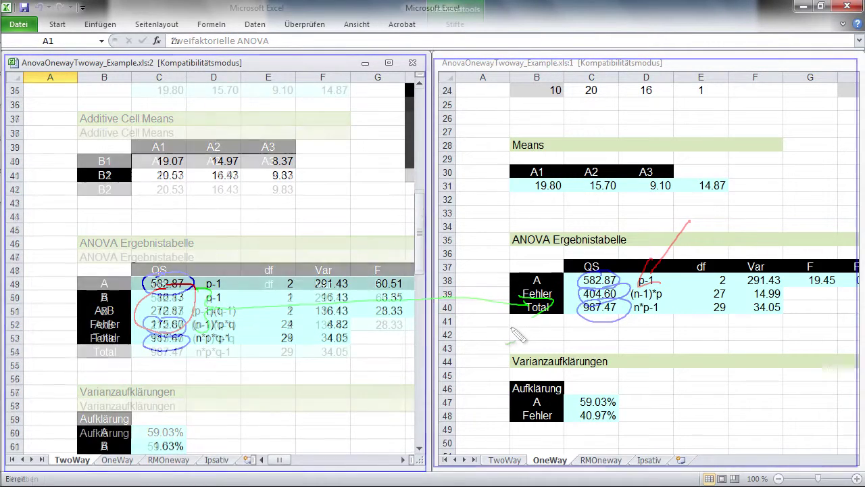
# - Compare the Varianzaufklärungen tables of both sheets and inspect the formula behind the one-way Fehler share in C48
pyautogui.write('fb')
pyautogui.scroll(-3, 412, 248)
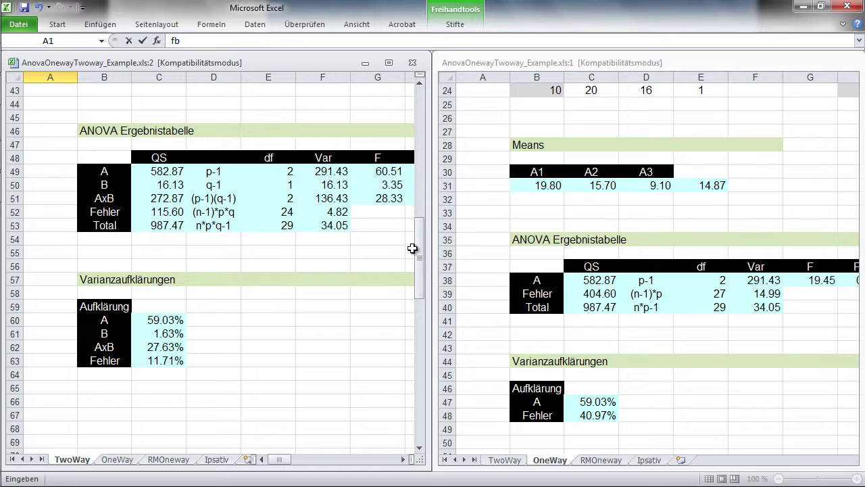
pyautogui.click(601, 406)
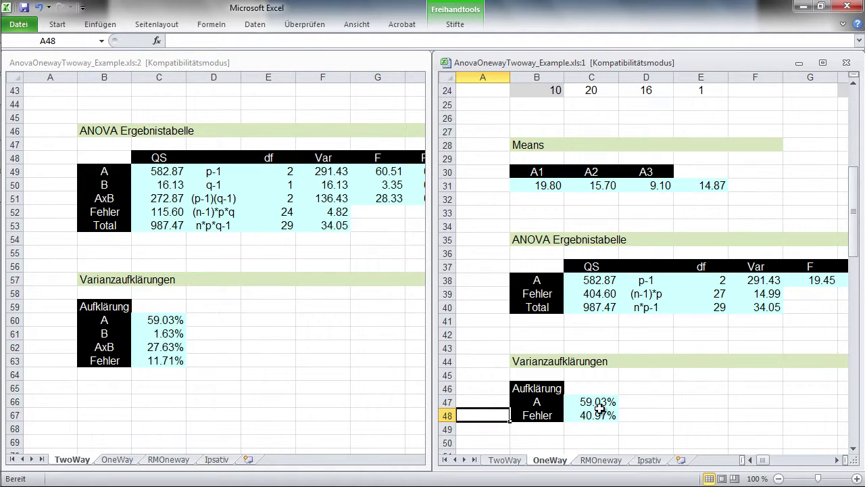
pyautogui.click(603, 414)
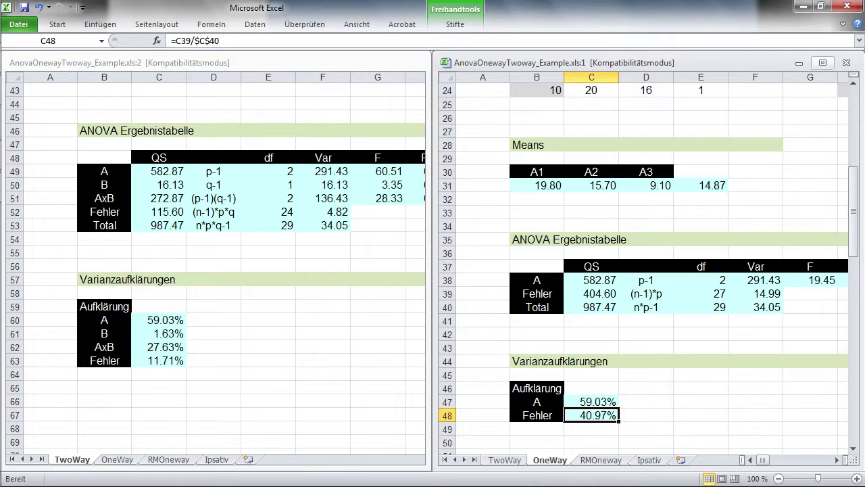
# - Maximize the OneWay workbook window and select the chart under Haupteffekt-Diagramm
pyautogui.click(822, 63)
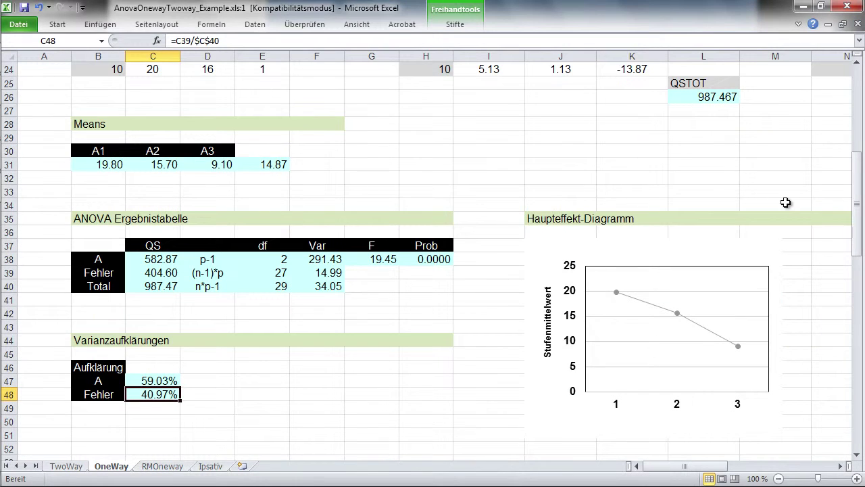
pyautogui.click(545, 382)
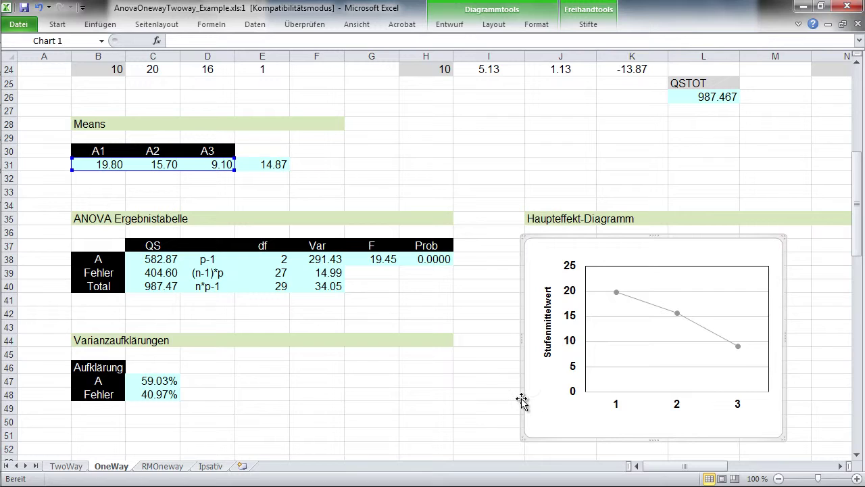